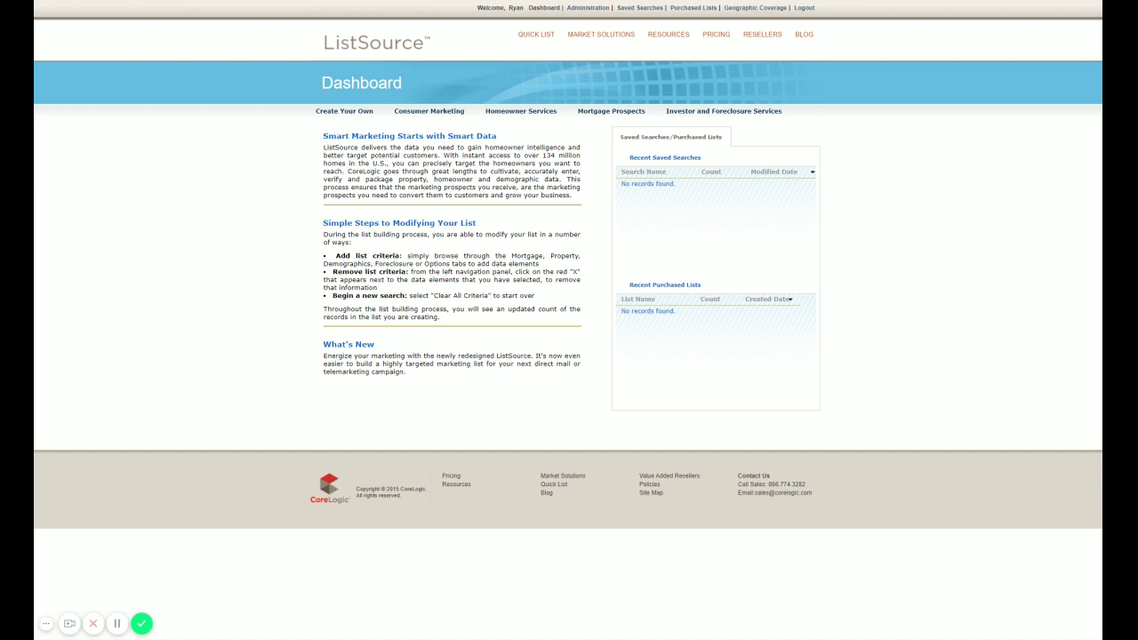
Step: Start a Create Your Own list and add Indiana ZIP code 46107 as its geography criterion
click(343, 113)
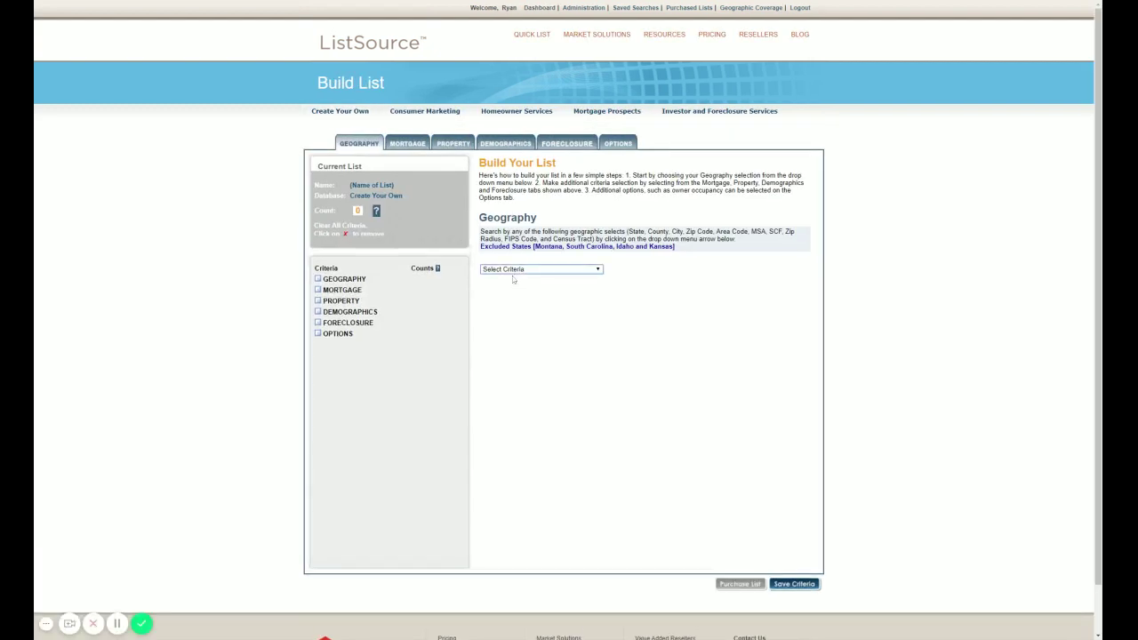
click(541, 268)
click(534, 299)
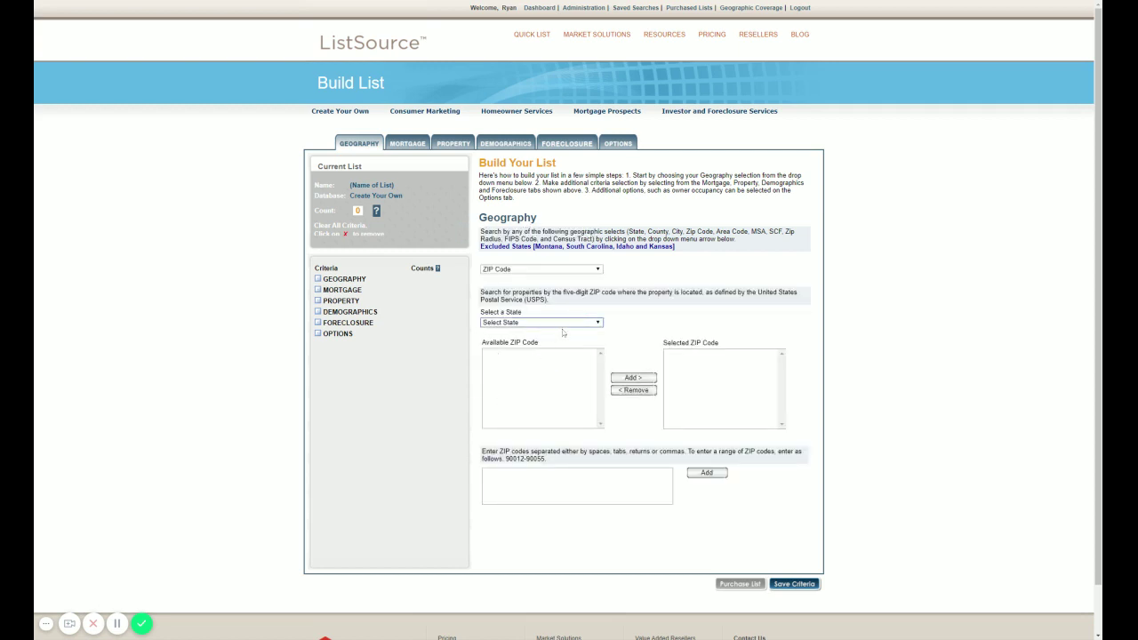
click(562, 322)
click(533, 232)
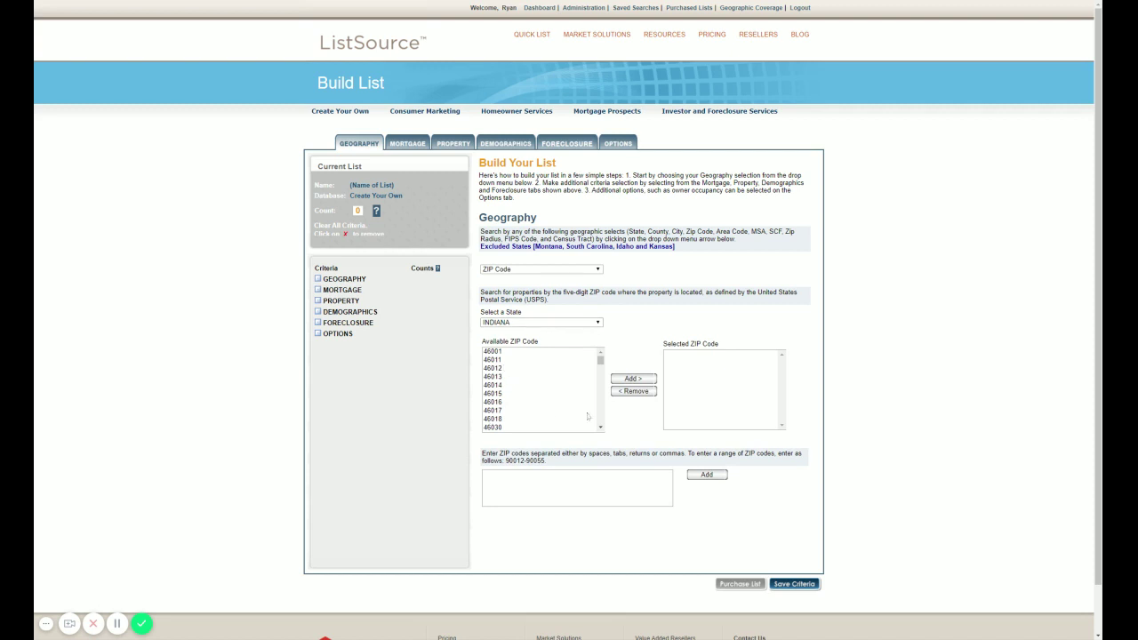
text(46107)
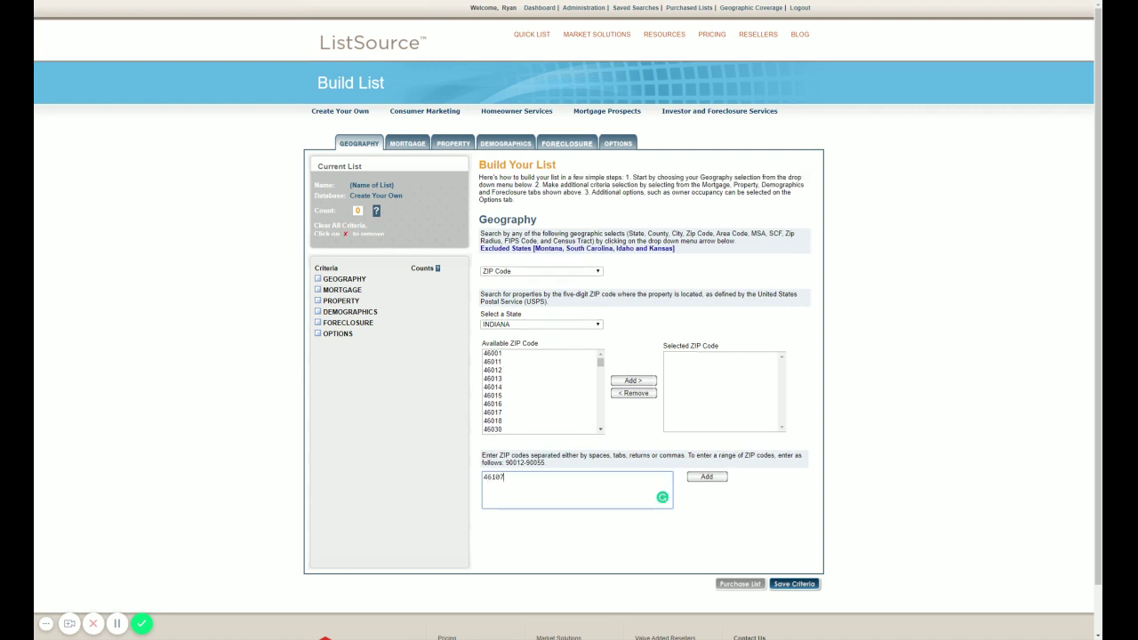
click(706, 476)
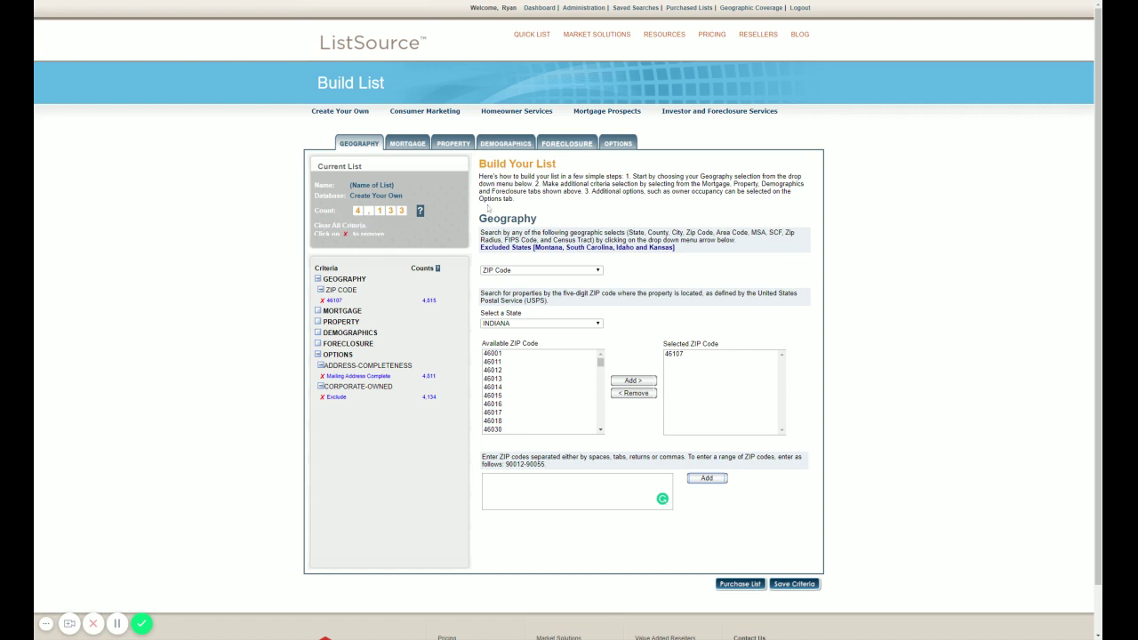
Step: Bring up the Property Type criterion among the list's property criteria
click(456, 147)
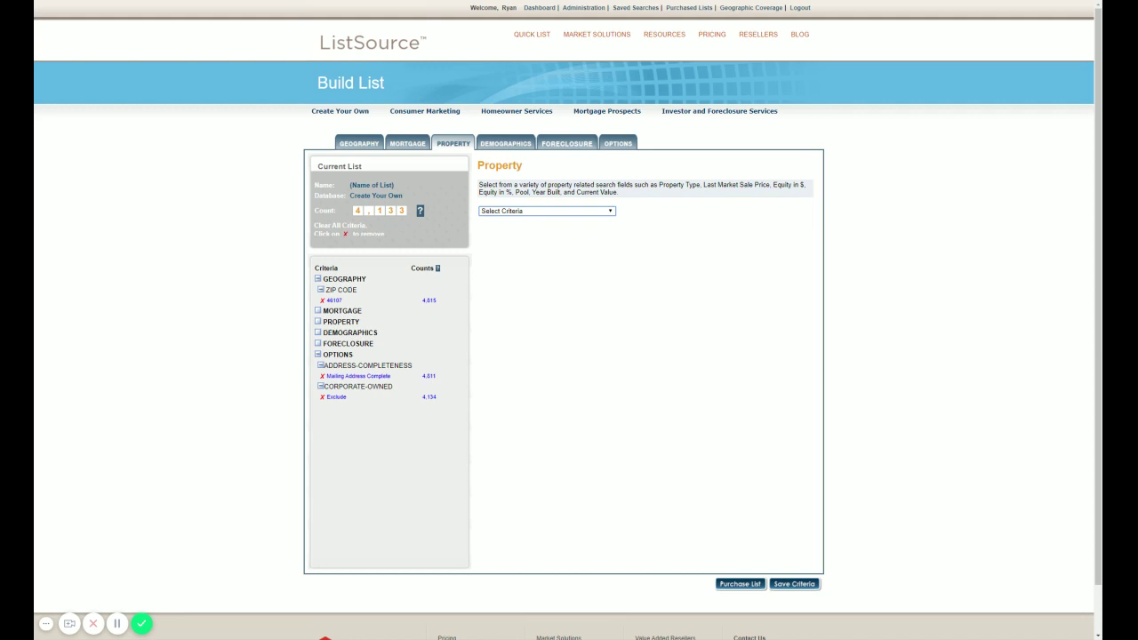
click(504, 314)
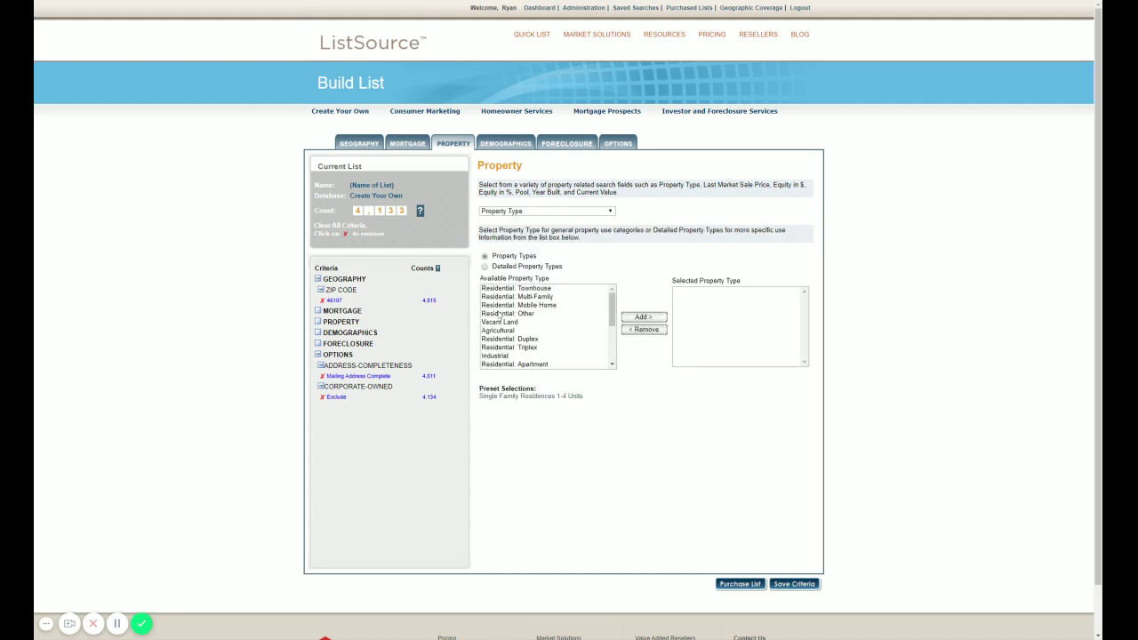
Step: Examine where single-family residences (SFR) are listed among the detailed and the general property types
click(485, 267)
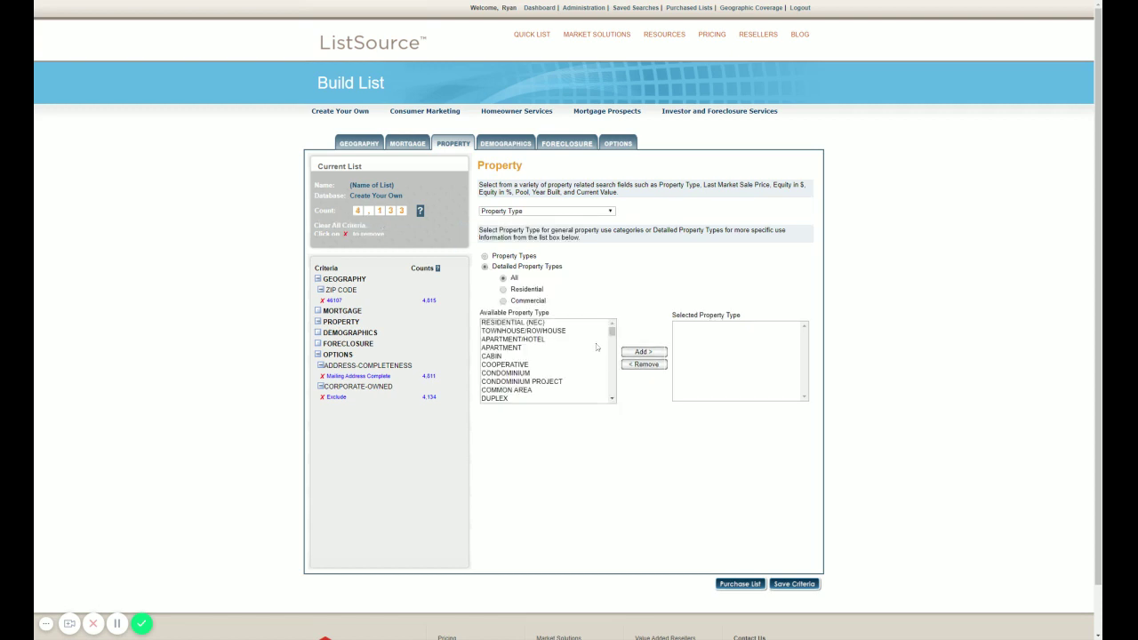
drag(614, 335, 617, 364)
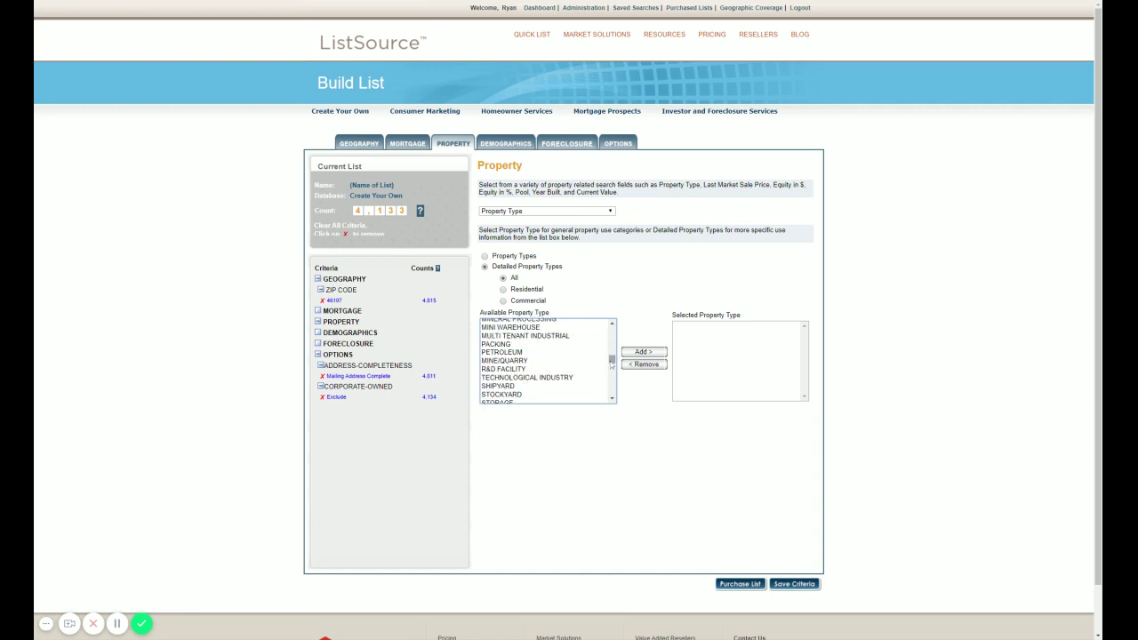
drag(613, 363, 615, 338)
scroll(531, 372, up, 2)
scroll(571, 363, down, 3)
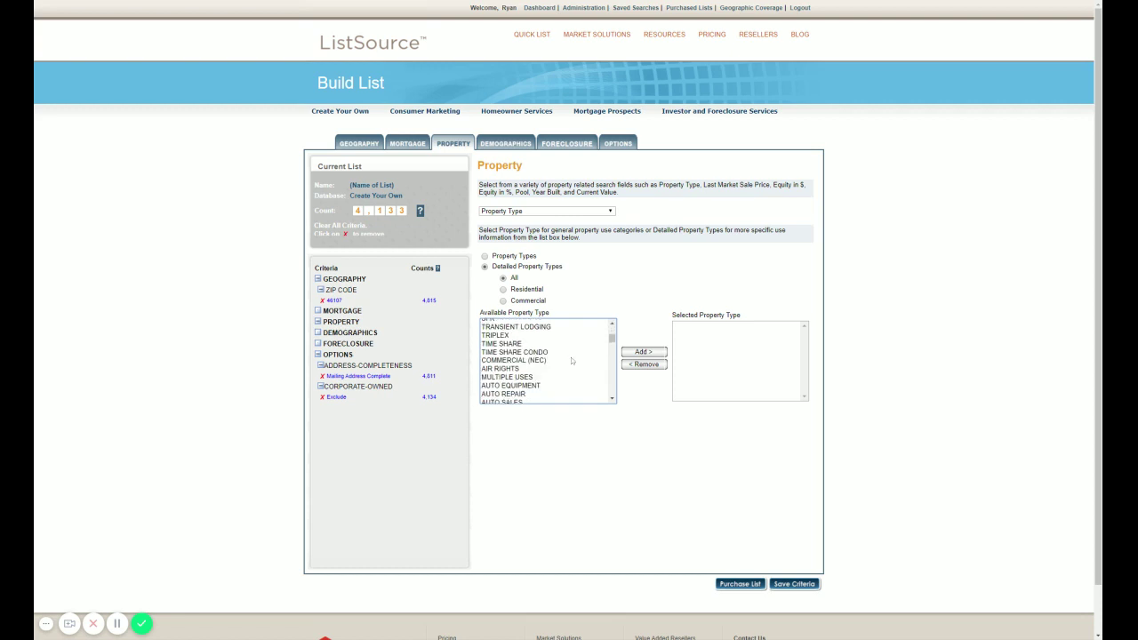
click(612, 324)
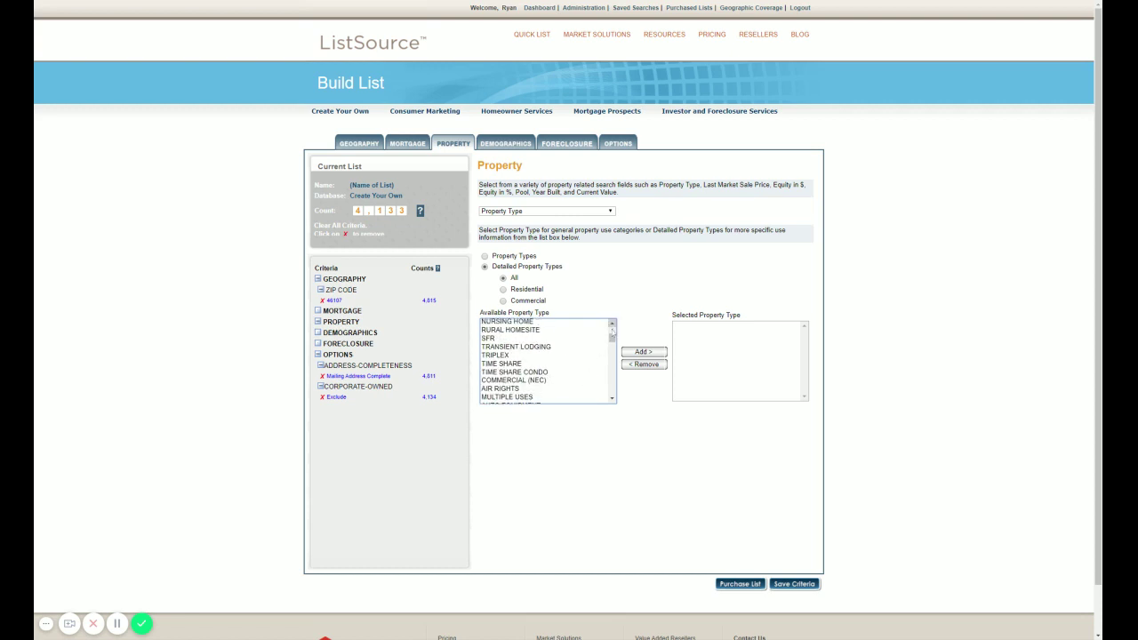
click(488, 339)
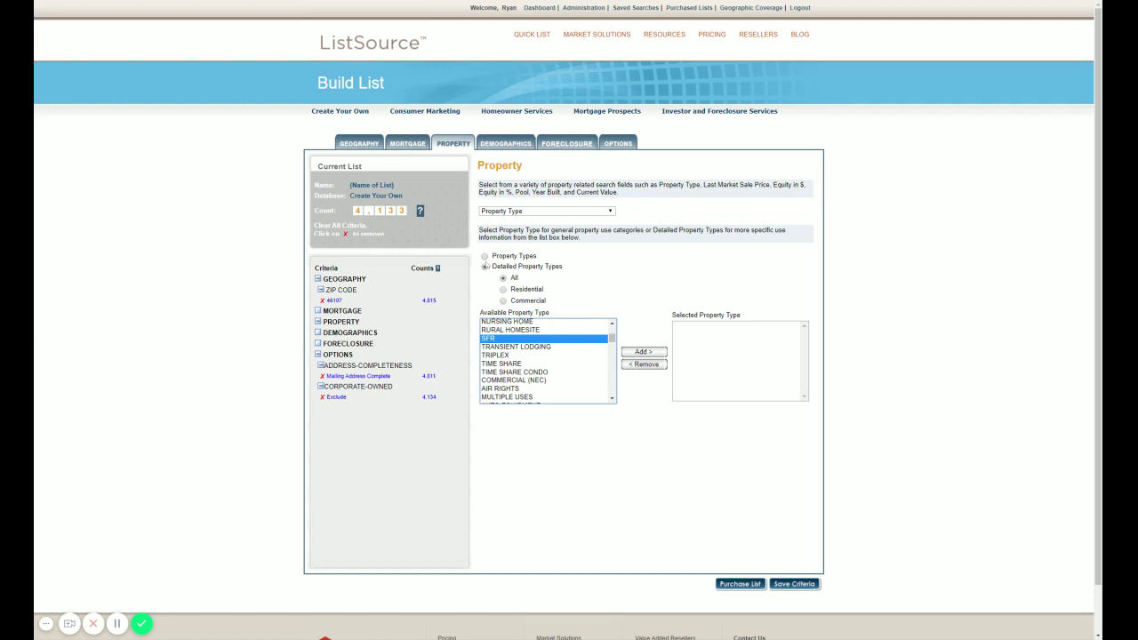
click(485, 256)
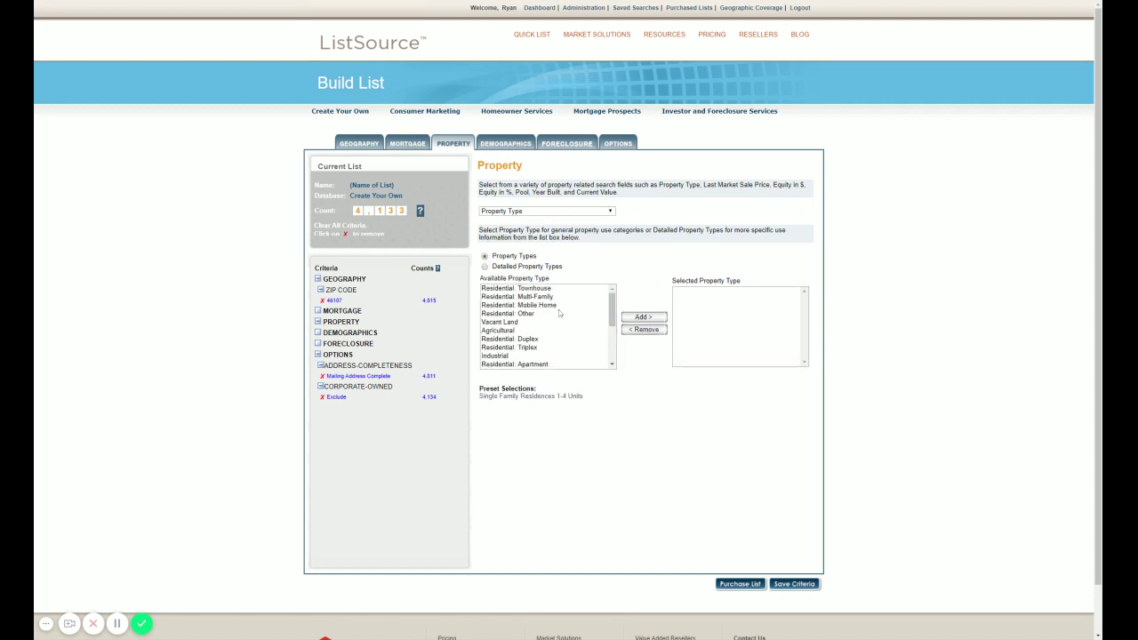
scroll(559, 313, down, 3)
click(533, 330)
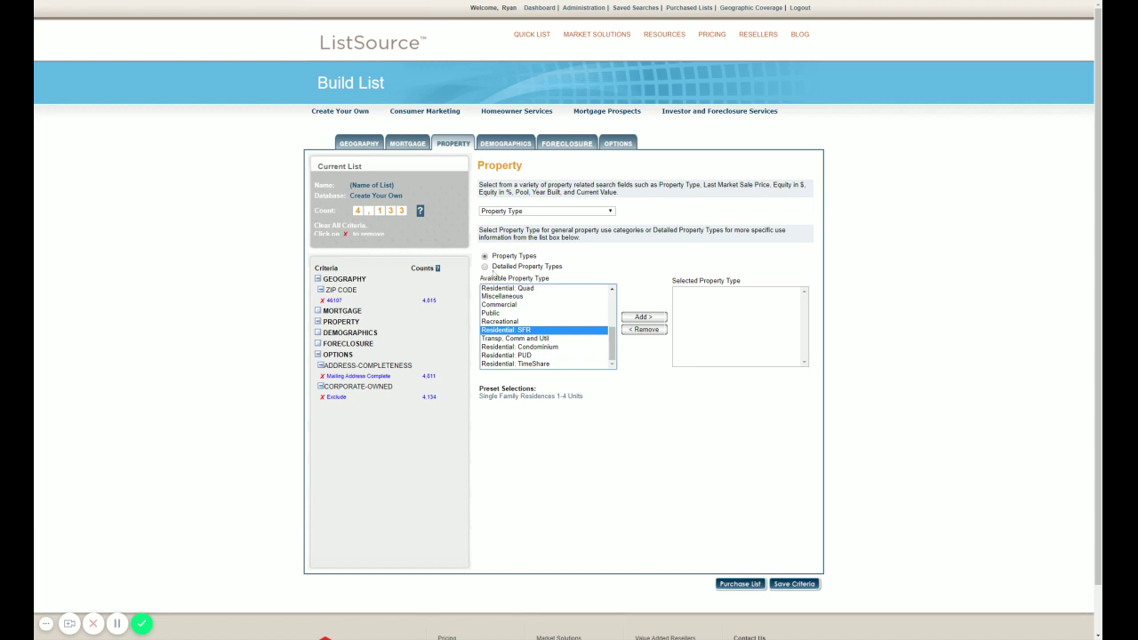
Step: Add SFR from the detailed property types to the list's selected property types
click(486, 267)
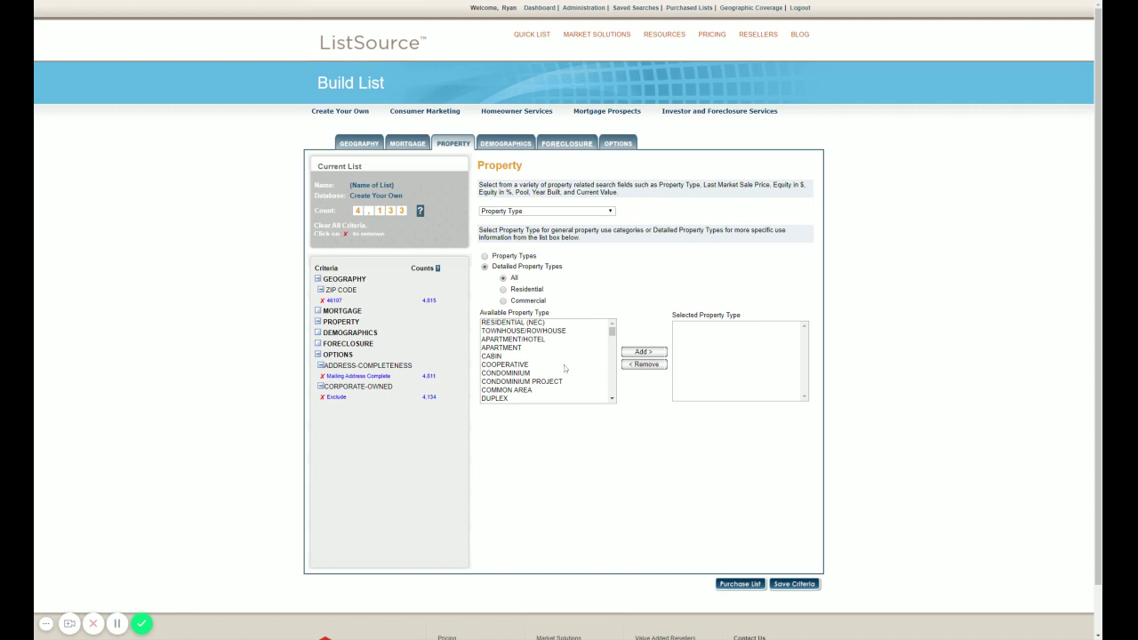
drag(612, 398, 613, 399)
click(498, 384)
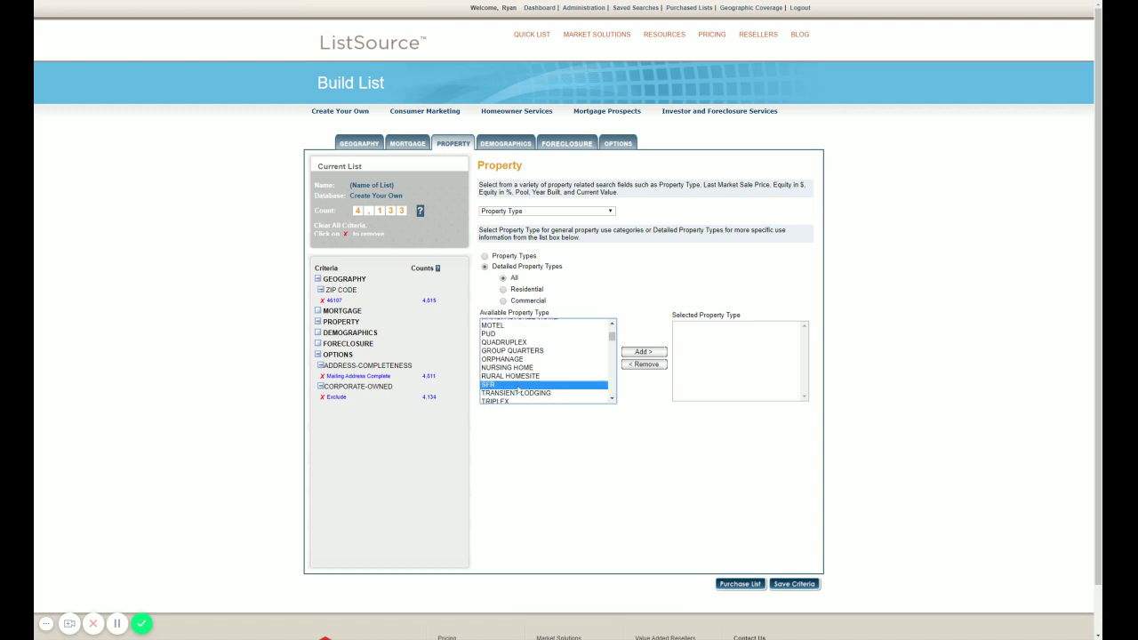
click(641, 353)
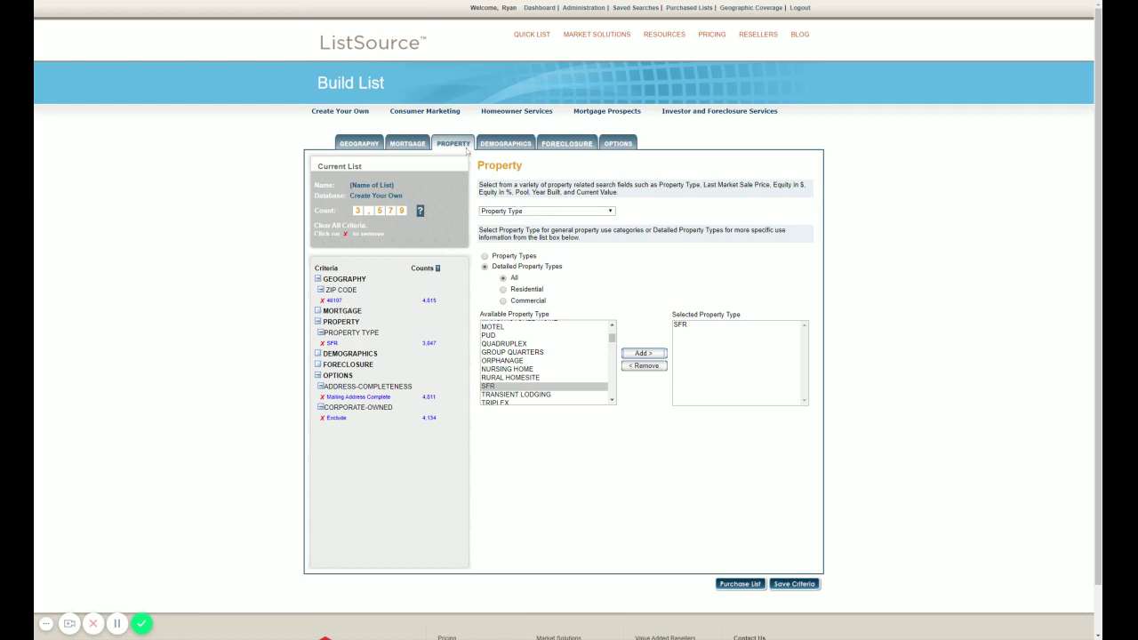
Step: Add an Equity(%) property criterion with a custom range from 35 to 100
click(538, 213)
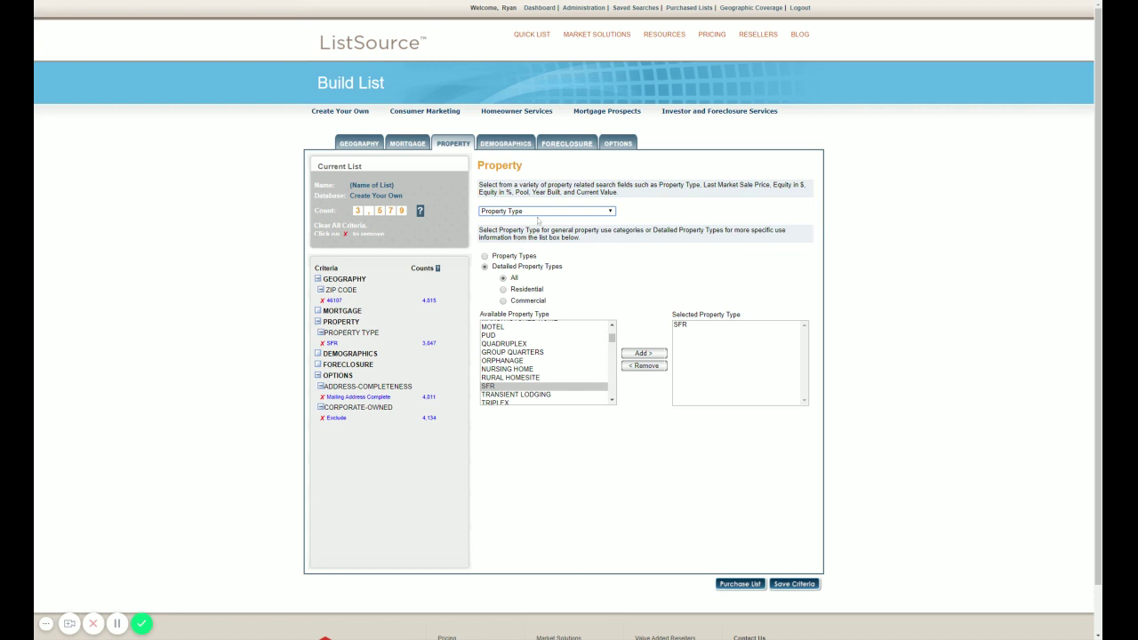
click(535, 271)
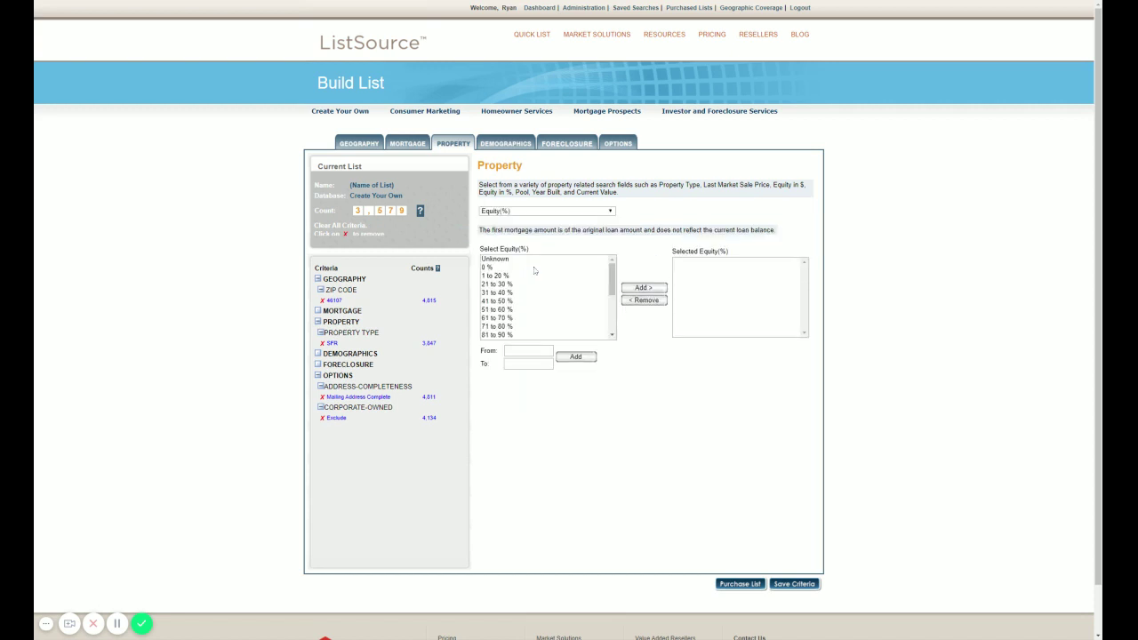
click(528, 350)
text(35)
click(528, 363)
text(100)
click(575, 356)
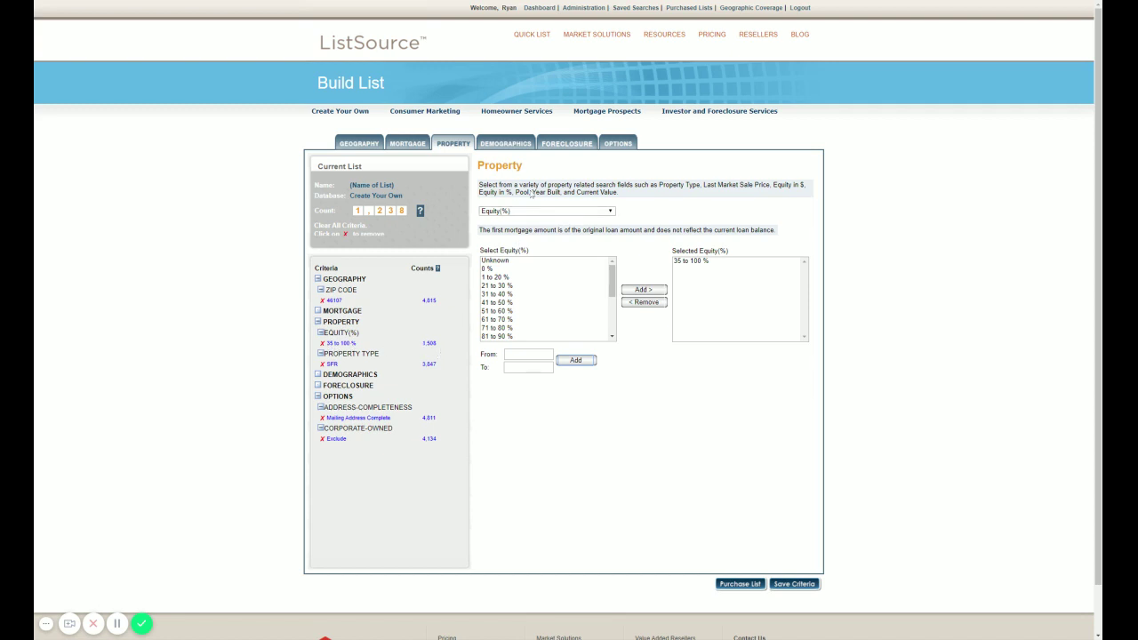
Step: Filter household demographics by age, adding a custom range from 60 to 99 and the 65+ Years range
click(513, 148)
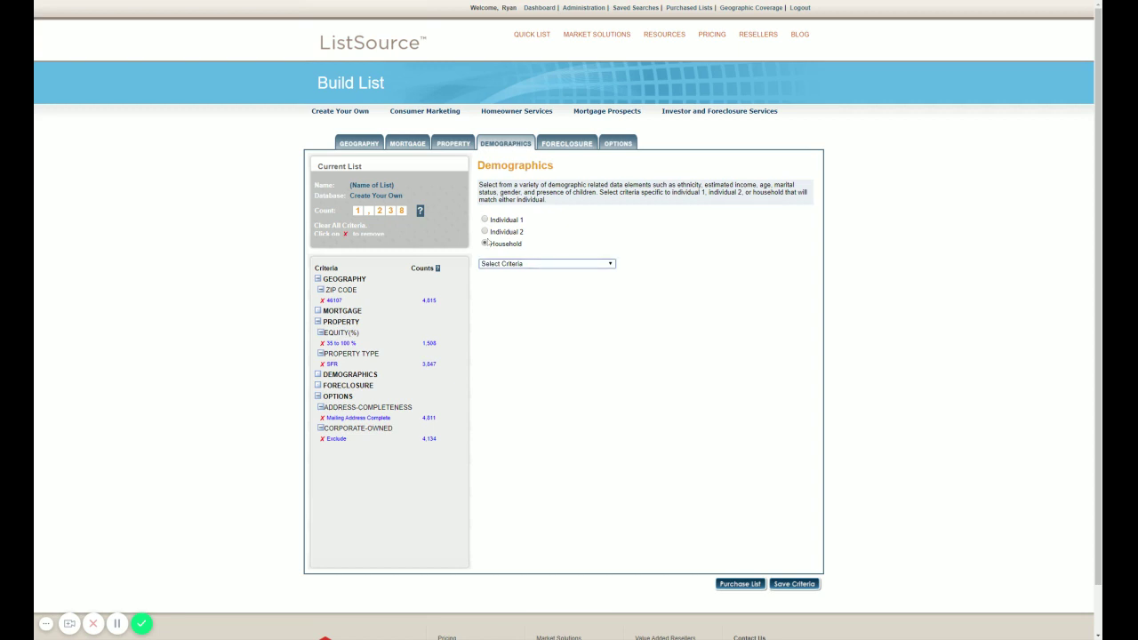
click(539, 265)
click(491, 283)
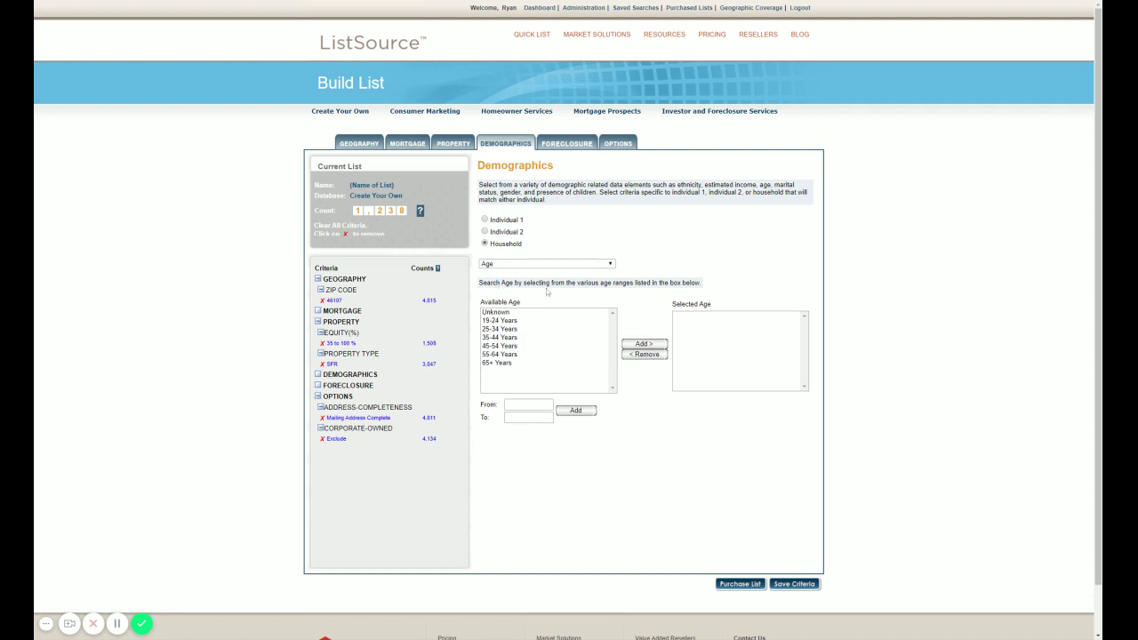
click(528, 405)
text(60)
click(529, 417)
text(99)
click(575, 409)
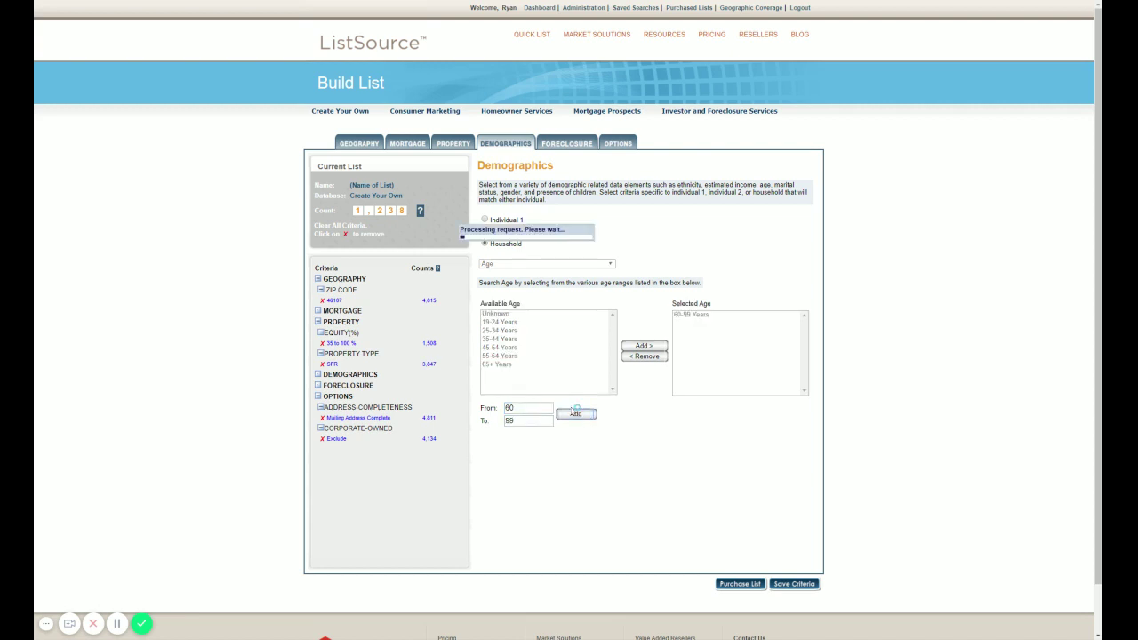
click(515, 364)
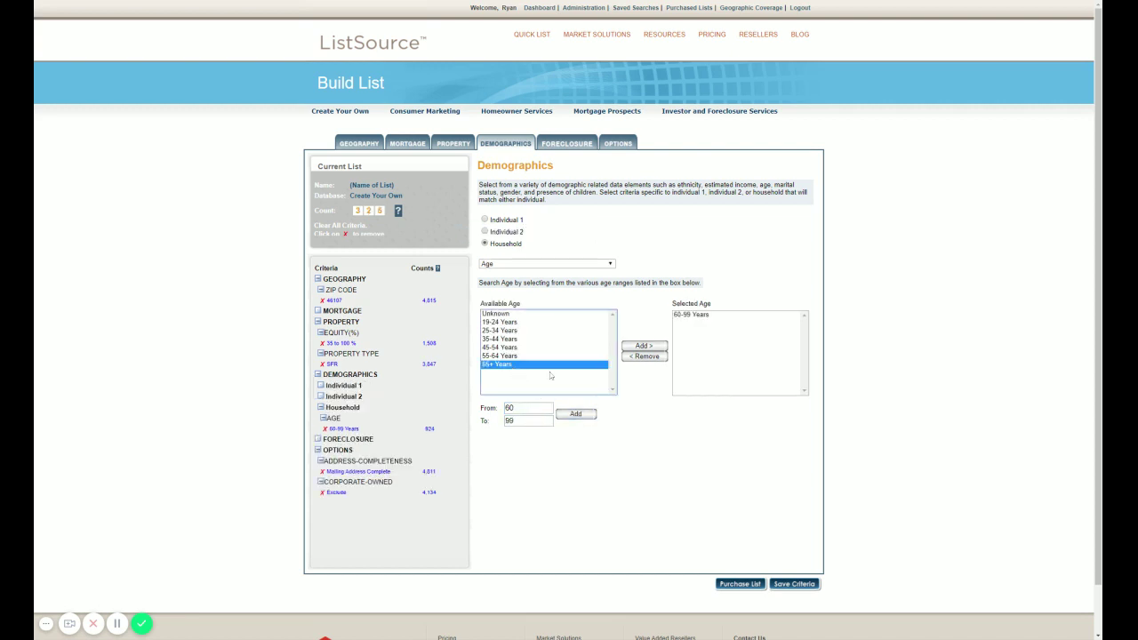
click(639, 347)
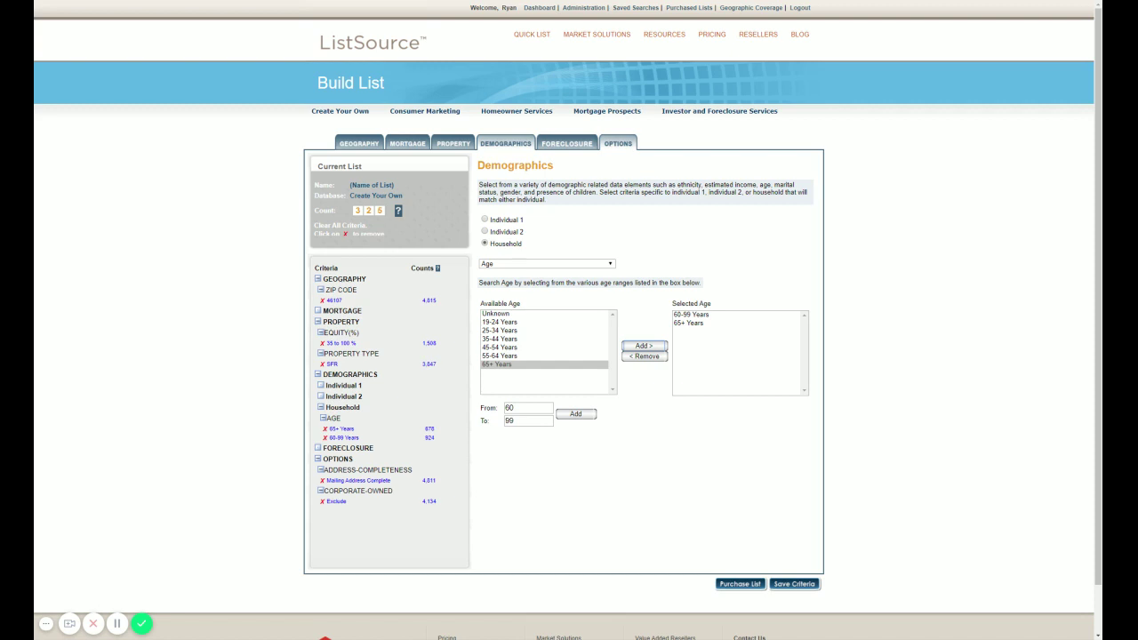
Step: Restrict the list's owner occupied status to Owner Occupied
click(626, 144)
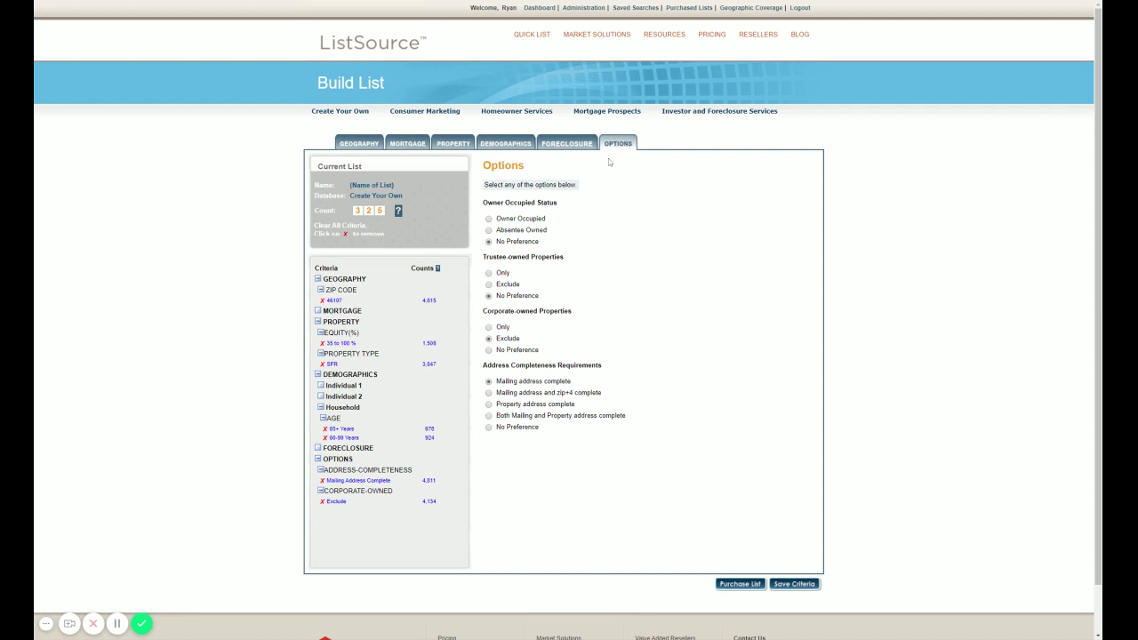
click(489, 219)
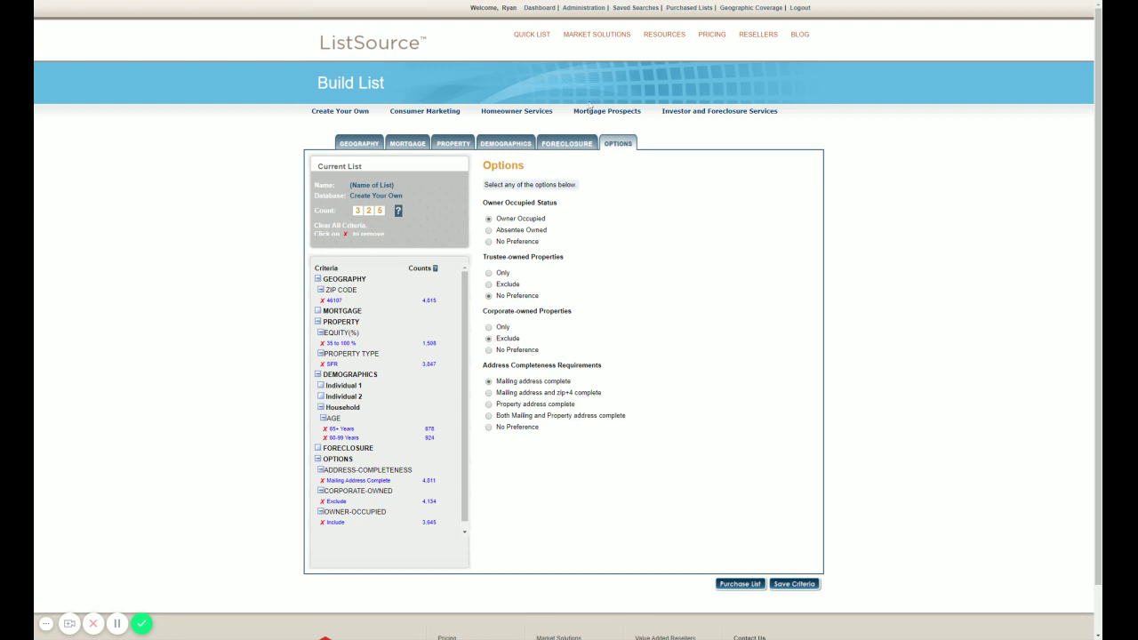
Step: Proceed to purchasing the list and enable the removal of duplicate property mailing addresses
click(740, 584)
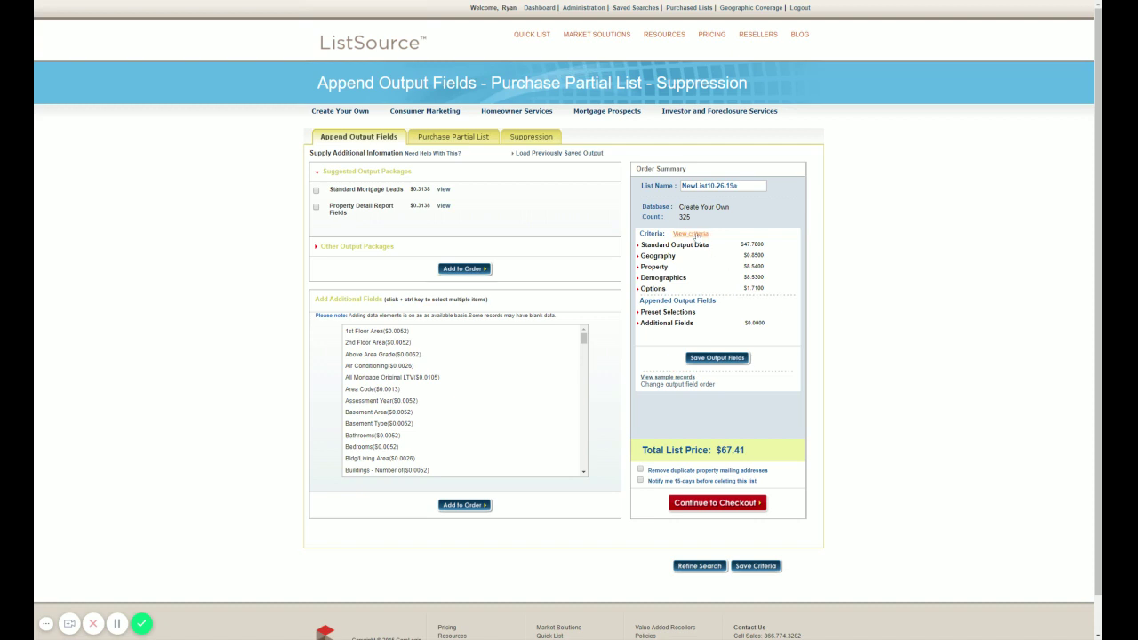
click(640, 470)
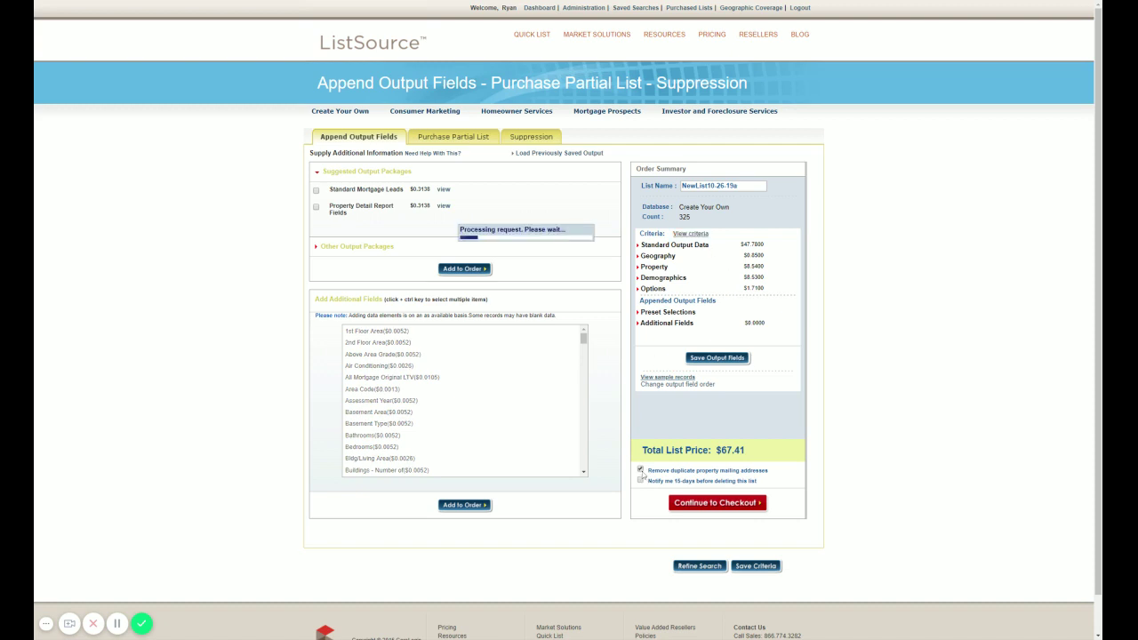